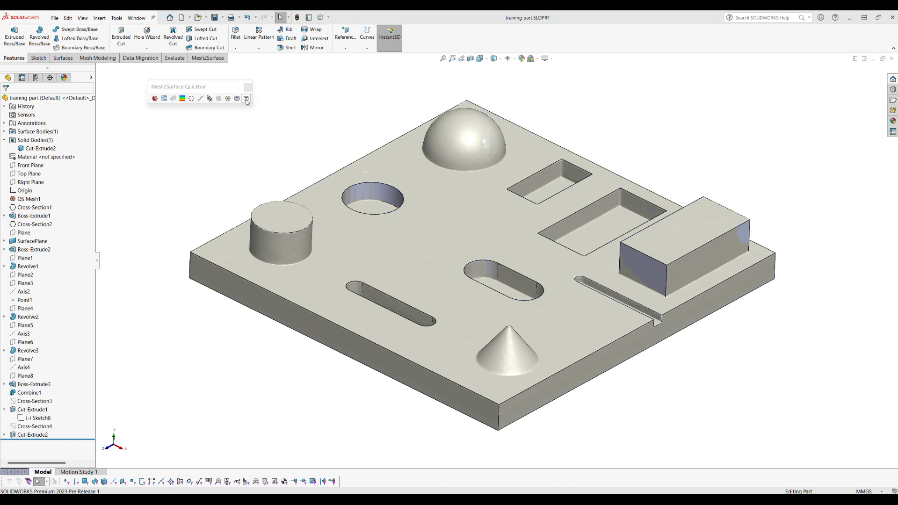
Check the part with the mesh hidden and shown, and compare the mesh against the solid at a ±0.05 mm tolerance.
{"action": "left_click", "coordinate": [237, 99]}
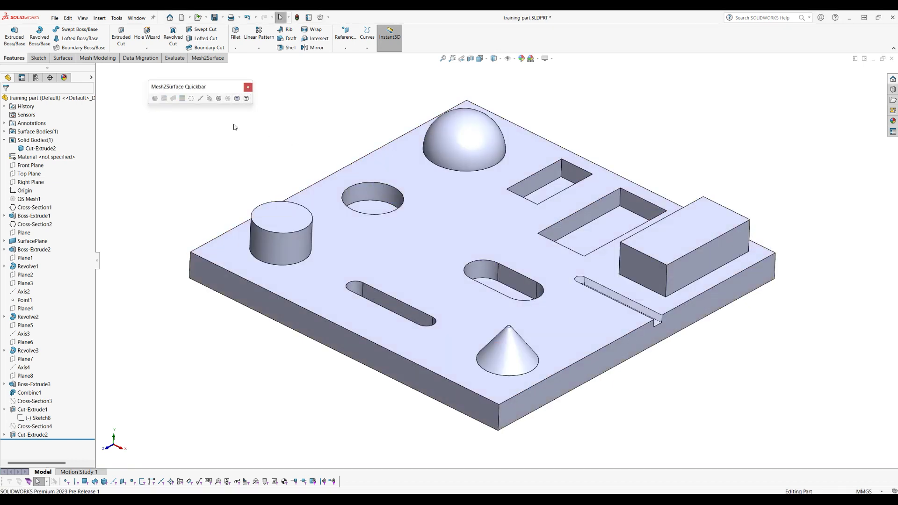
{"action": "left_click", "coordinate": [237, 98]}
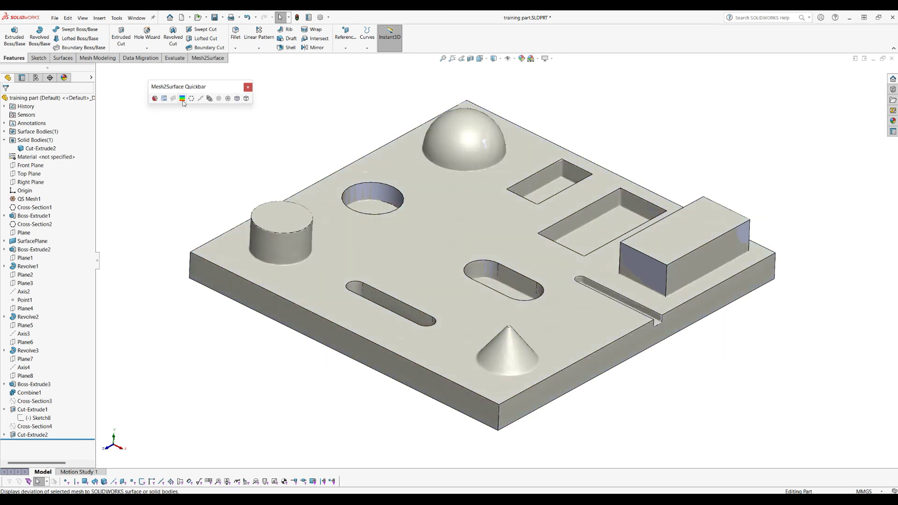
{"action": "left_click", "coordinate": [183, 98]}
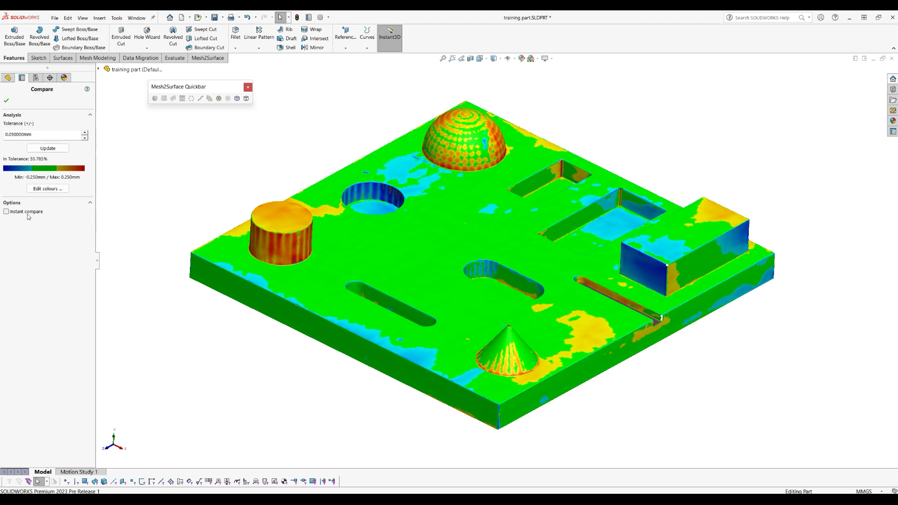
{"action": "left_click", "coordinate": [6, 101]}
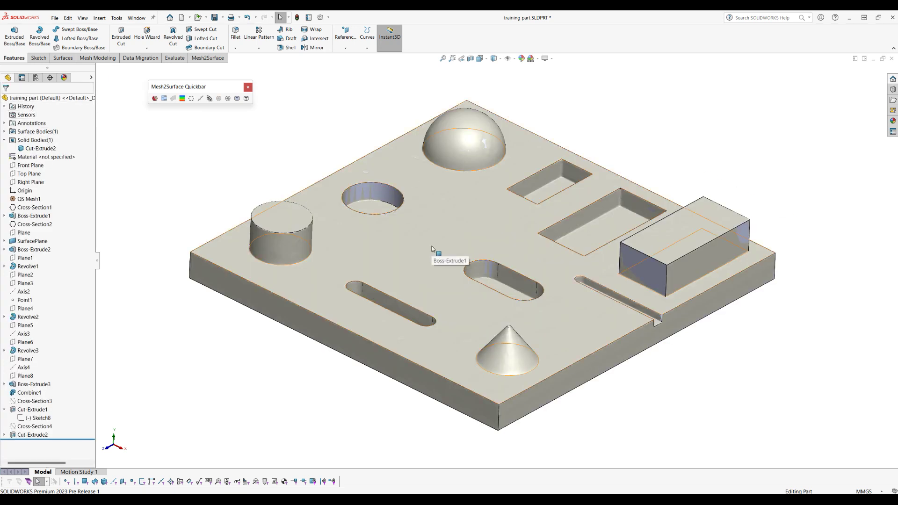
Reopen the mesh-to-solid comparison, enable Instant compare, and accept it to keep the deviation map displayed on the model.
{"action": "left_click", "coordinate": [182, 99]}
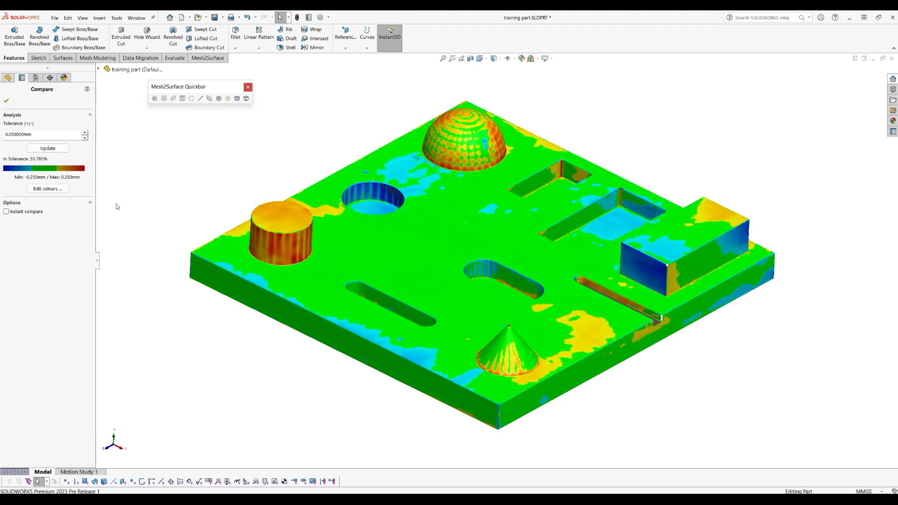
{"action": "left_click", "coordinate": [19, 213]}
{"action": "left_click", "coordinate": [6, 100]}
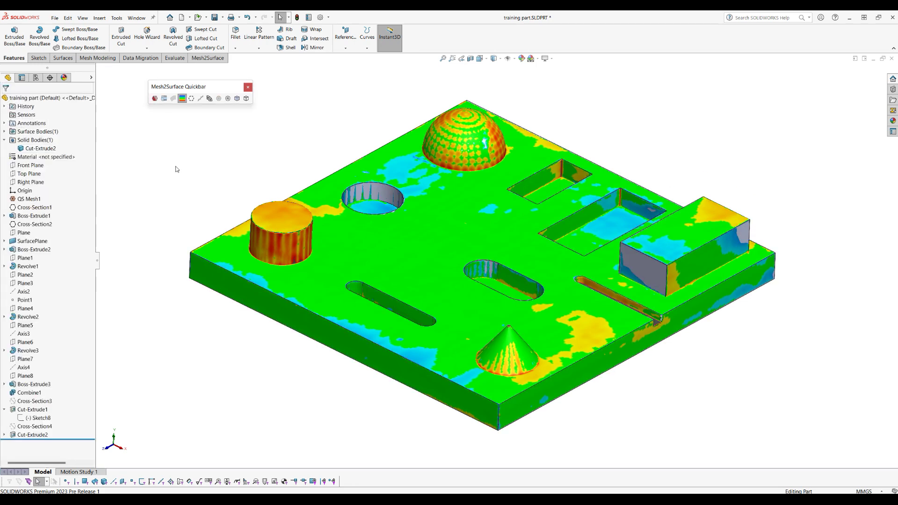
{"action": "middle_click_drag", "start_coordinate": [415, 218], "coordinate": [423, 215]}
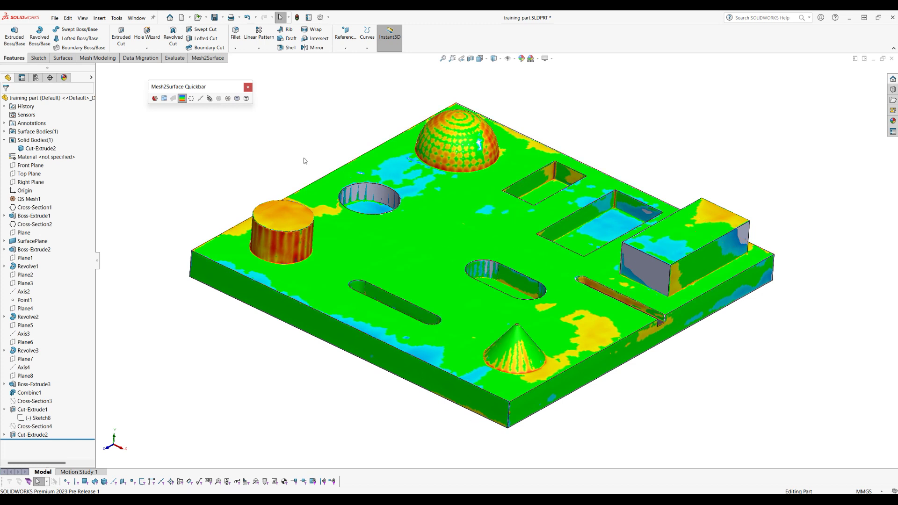
Switch the live deviation map off and restart the mesh comparison, keeping Instant compare enabled.
{"action": "left_click", "coordinate": [181, 102]}
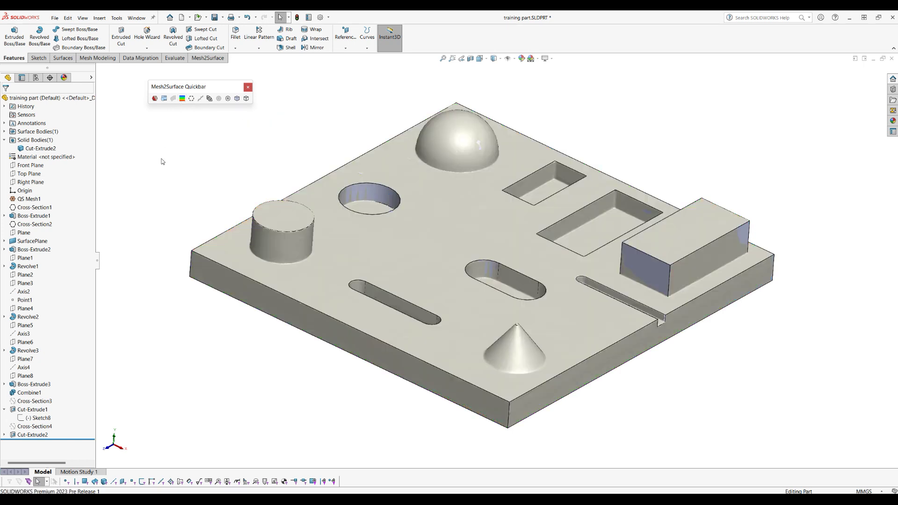
{"action": "left_click", "coordinate": [174, 59]}
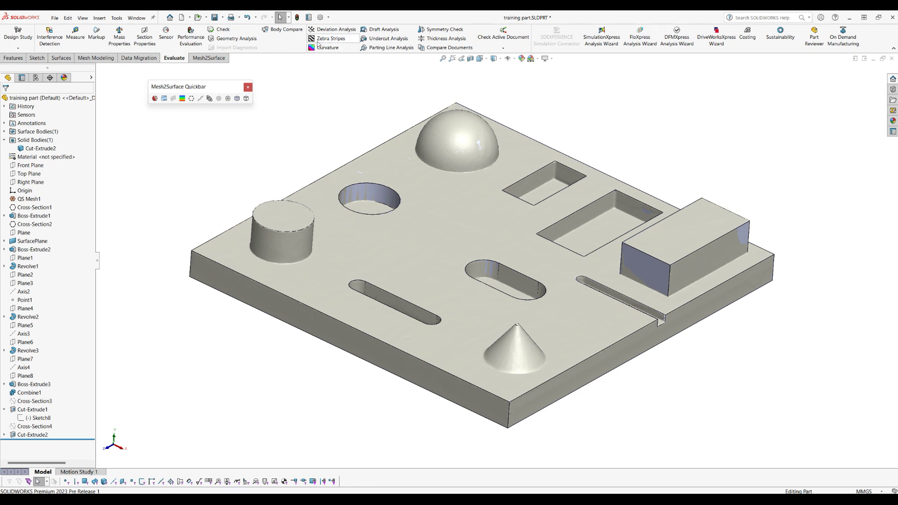
{"action": "left_click", "coordinate": [209, 58]}
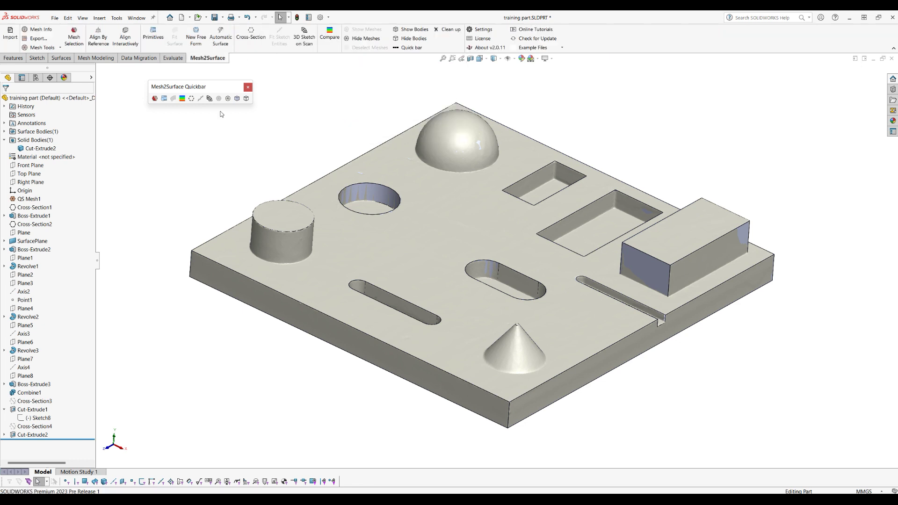
{"action": "left_click", "coordinate": [182, 100]}
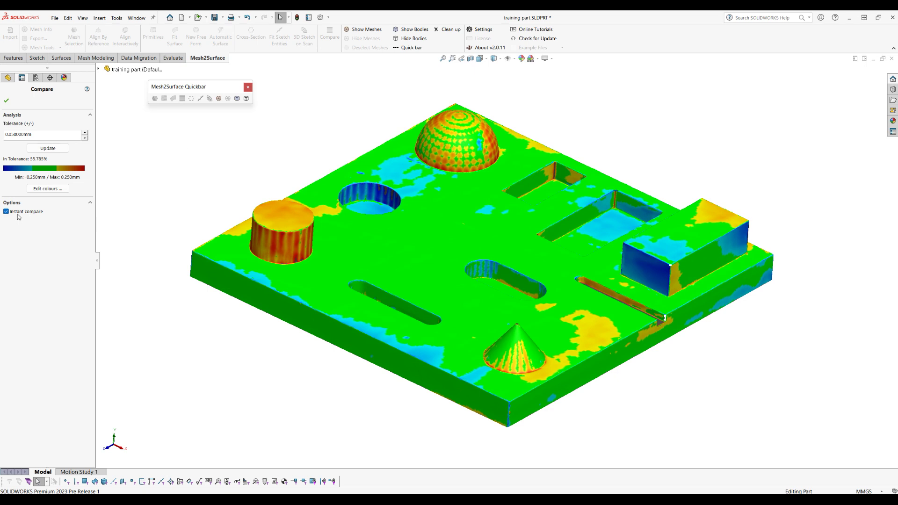
{"action": "left_click", "coordinate": [6, 100]}
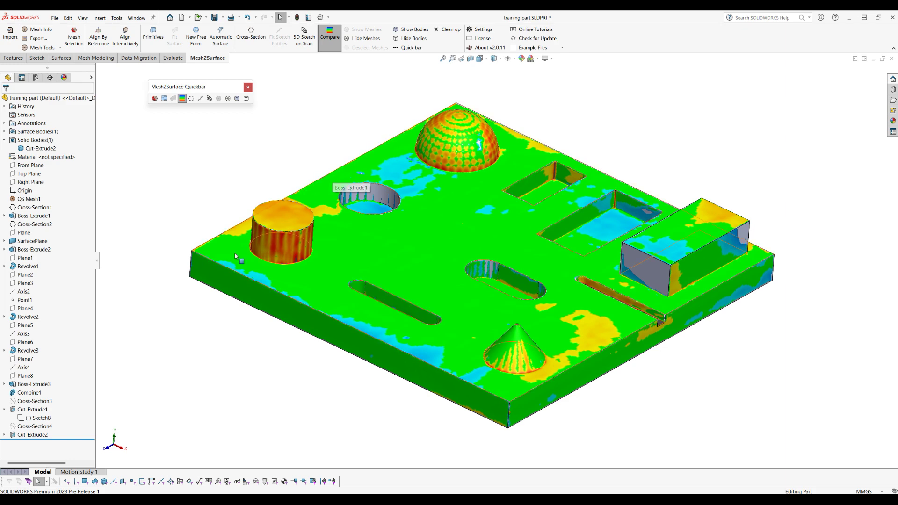
Hide the mesh, select the cylindrical boss's top face to reveal its Instant3D handle, and show the mesh again.
{"action": "scroll", "coordinate": [231, 253], "scroll_direction": "down", "scroll_amount": 5}
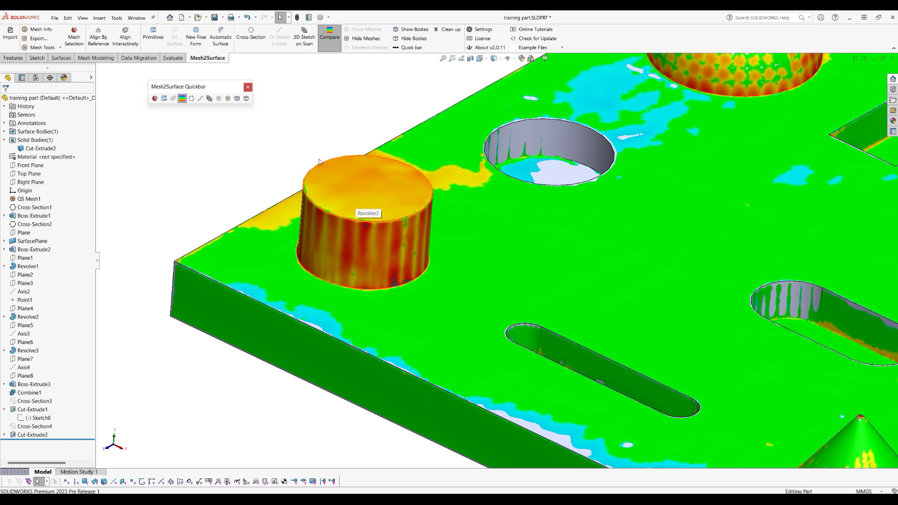
{"action": "left_click", "coordinate": [13, 58]}
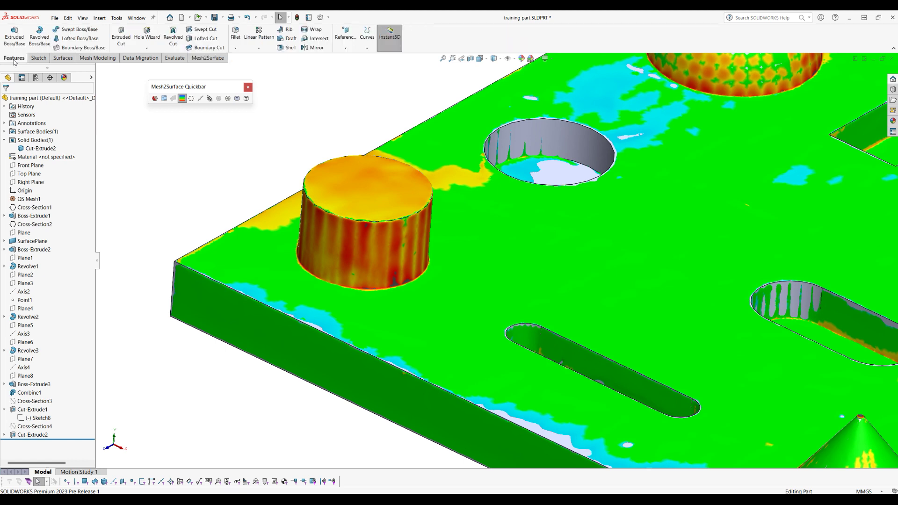
{"action": "left_click", "coordinate": [394, 47]}
{"action": "mouse_move", "coordinate": [300, 132]}
{"action": "middle_mouse_down"}
{"action": "mouse_move", "coordinate": [291, 104]}
{"action": "mouse_move", "coordinate": [298, 114]}
{"action": "middle_mouse_up"}
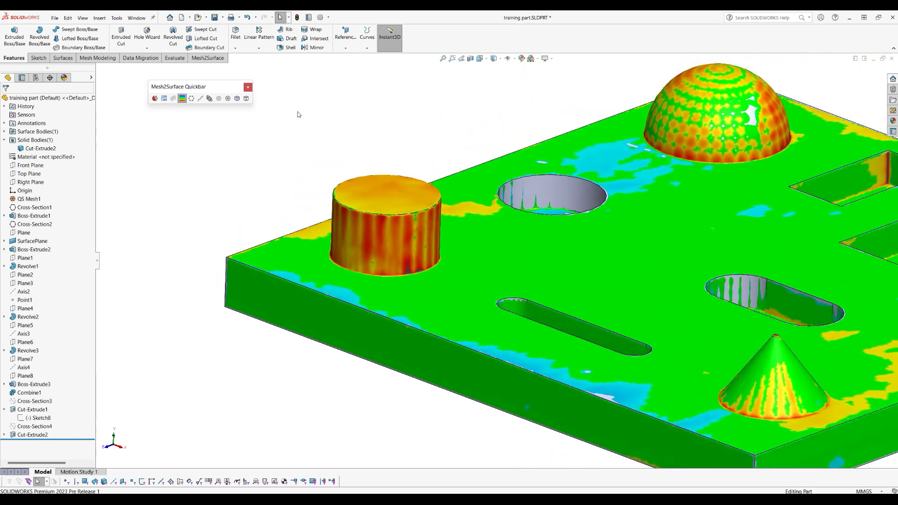
{"action": "left_click", "coordinate": [227, 98]}
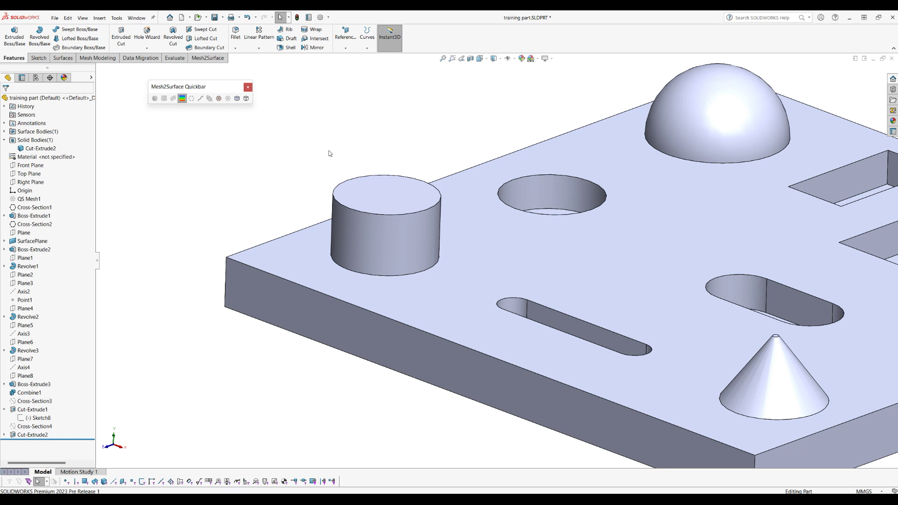
{"action": "left_click", "coordinate": [376, 194]}
{"action": "left_click_drag", "start_coordinate": [377, 193], "coordinate": [387, 172]}
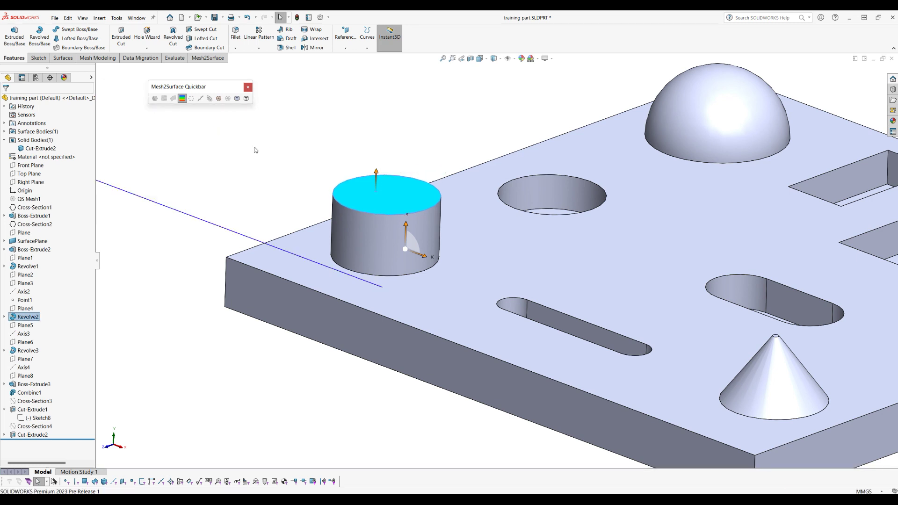
{"action": "left_click", "coordinate": [219, 99]}
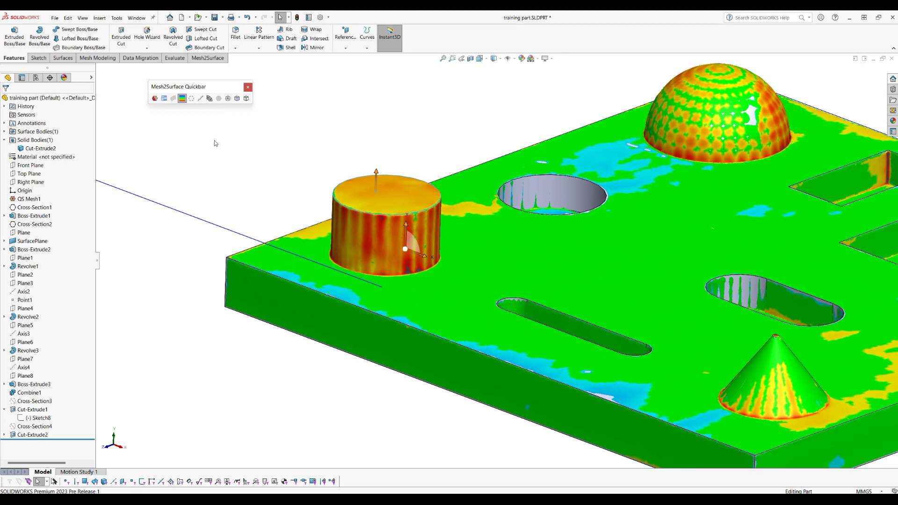
Make the Cut-Extrude2 solid body transparent, inspect it with the mesh hidden, and restore the mesh deviation map.
{"action": "left_click", "coordinate": [91, 78]}
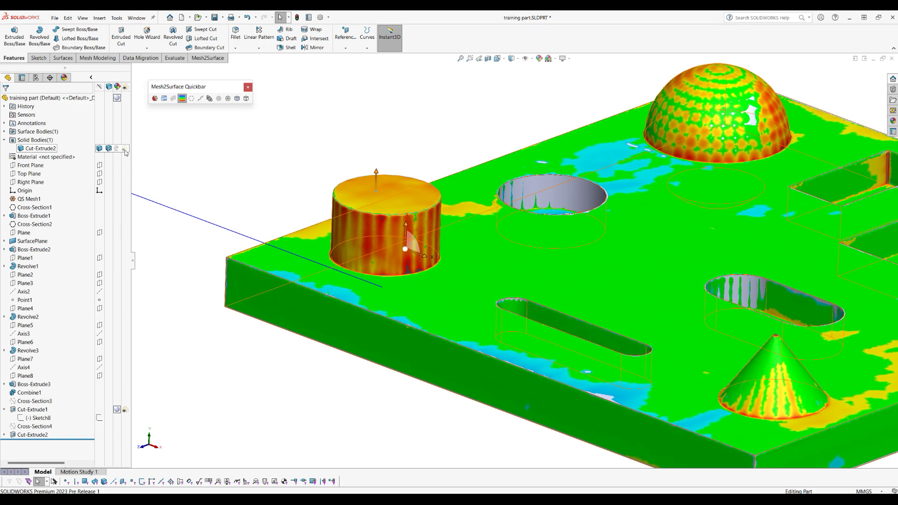
{"action": "left_click", "coordinate": [124, 149]}
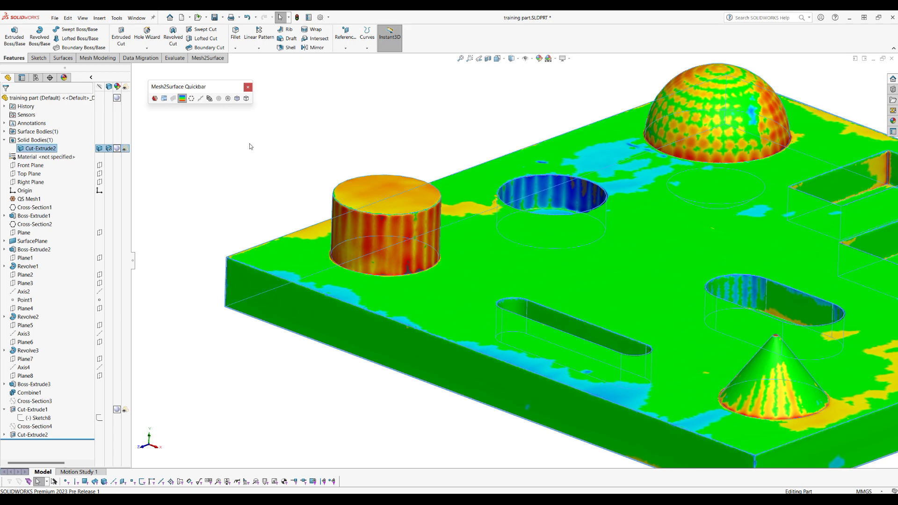
{"action": "left_click", "coordinate": [228, 99]}
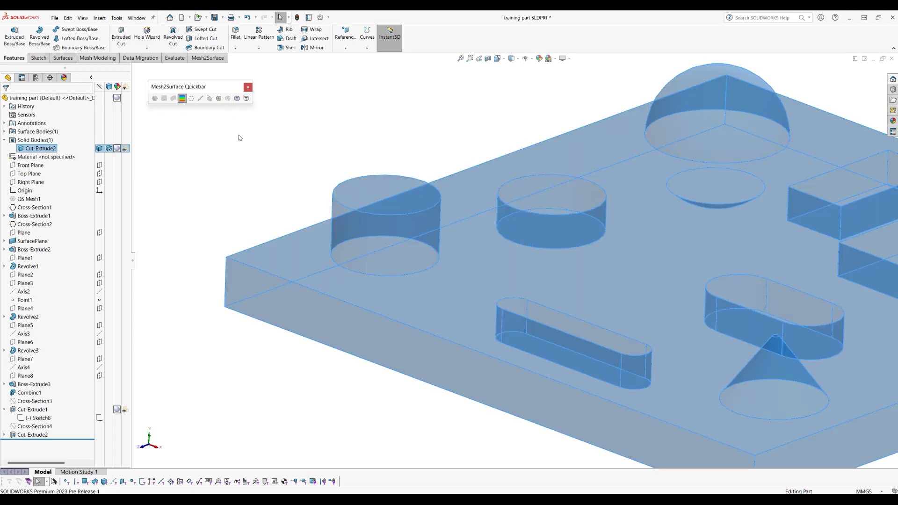
{"action": "left_click", "coordinate": [291, 183]}
{"action": "key", "text": "f"}
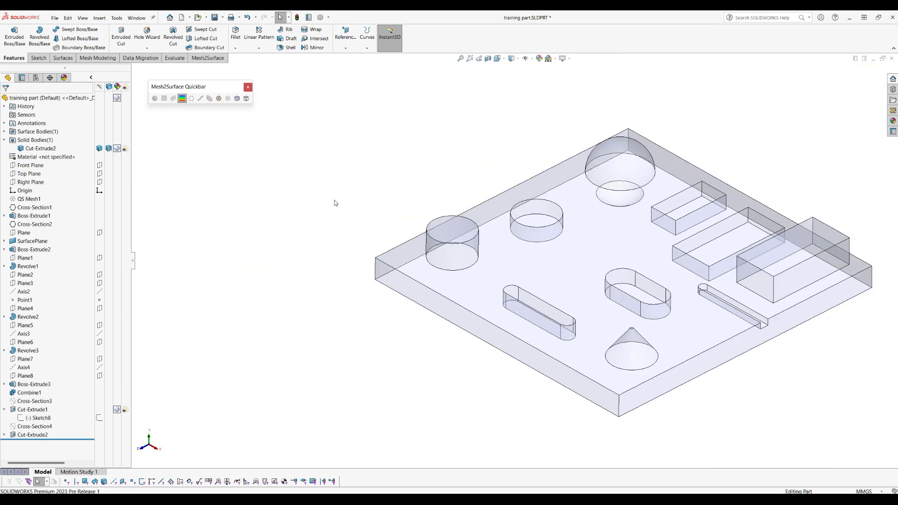
{"action": "scroll", "coordinate": [467, 245], "scroll_direction": "down", "scroll_amount": 2}
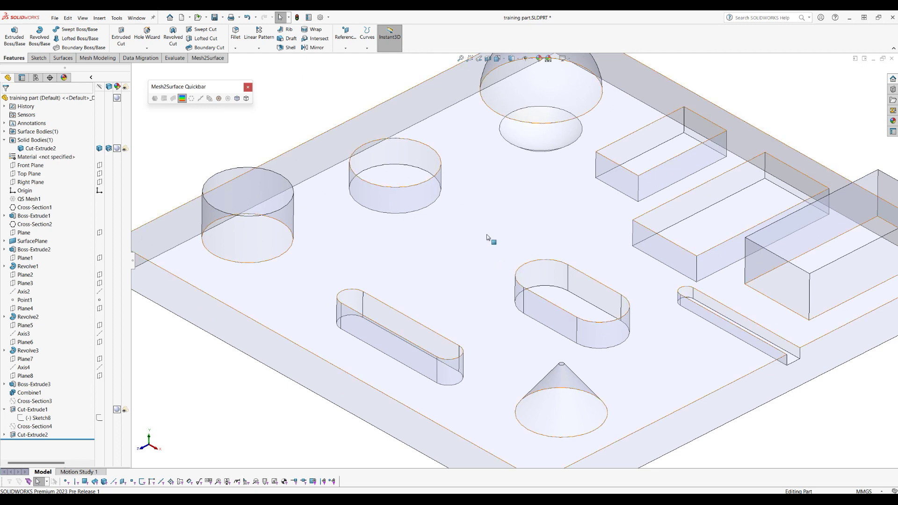
{"action": "scroll", "coordinate": [488, 236], "scroll_direction": "down", "scroll_amount": 1}
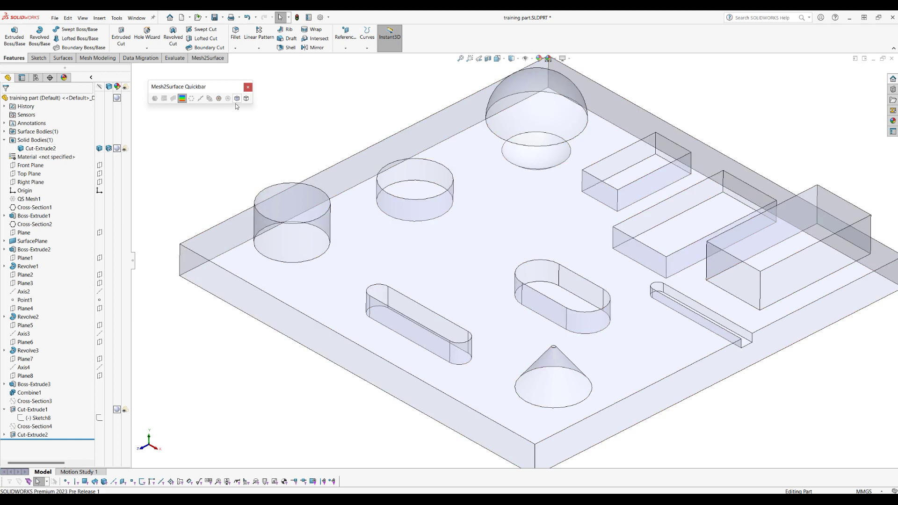
{"action": "left_click", "coordinate": [218, 98]}
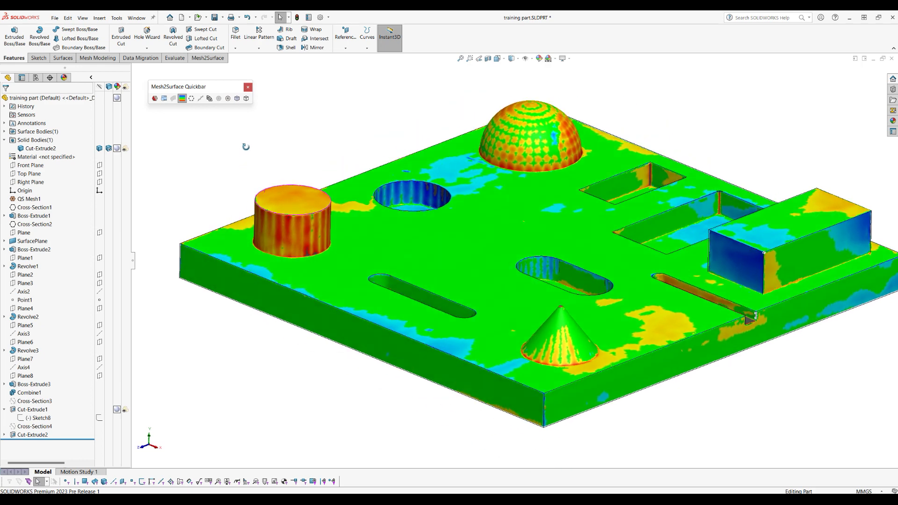
Adjust the cylindrical boss's height by moving its top face with Instant3D to match the mesh within tolerance.
{"action": "scroll", "coordinate": [248, 208], "scroll_direction": "down", "scroll_amount": 5}
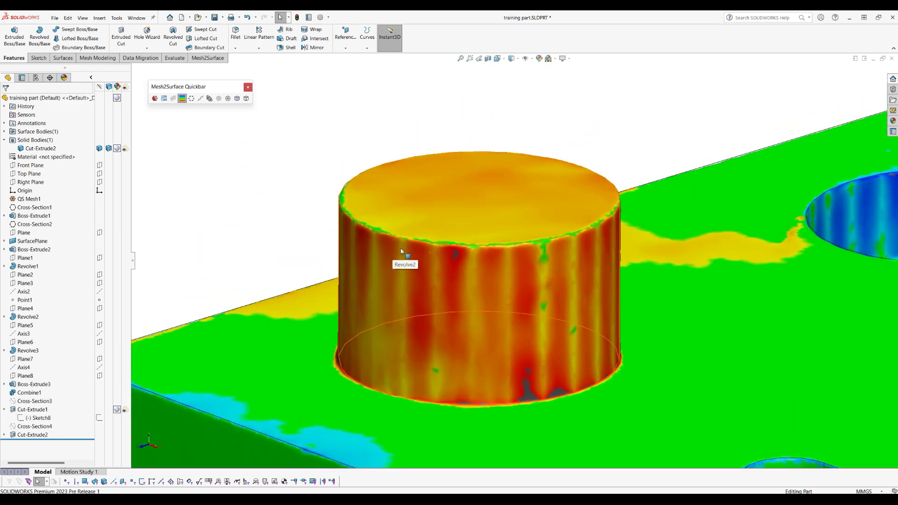
{"action": "left_click", "coordinate": [443, 179]}
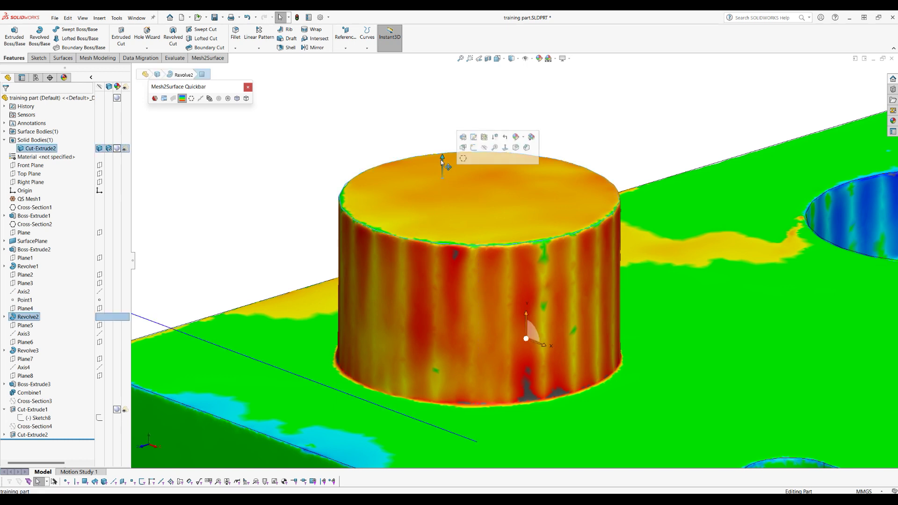
{"action": "mouse_move", "coordinate": [442, 159]}
{"action": "left_mouse_down"}
{"action": "mouse_move", "coordinate": [446, 152]}
{"action": "mouse_move", "coordinate": [447, 160]}
{"action": "left_mouse_up"}
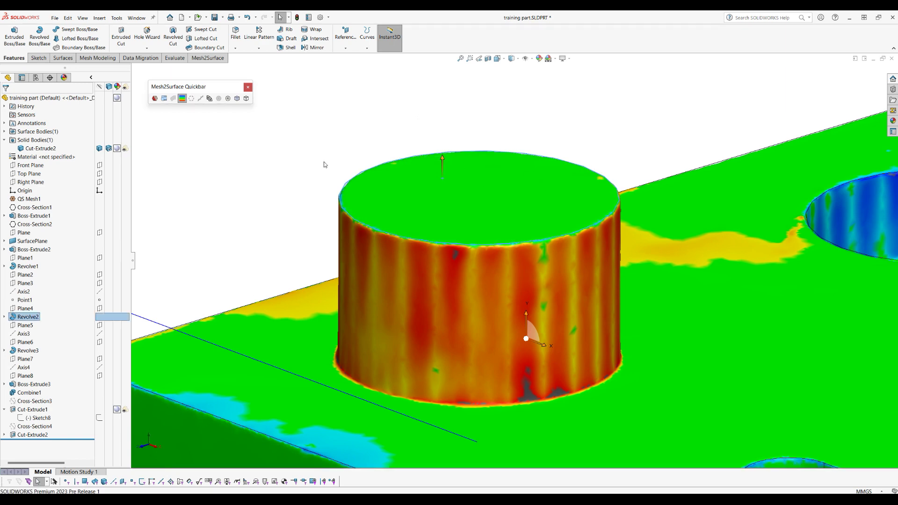
Adjust the cylindrical boss's diameter by moving its side face with Instant3D to bring it closer to the mesh.
{"action": "scroll", "coordinate": [326, 169], "scroll_direction": "up", "scroll_amount": 6}
{"action": "scroll", "coordinate": [498, 279], "scroll_direction": "down", "scroll_amount": 3}
{"action": "scroll", "coordinate": [498, 280], "scroll_direction": "down", "scroll_amount": 3}
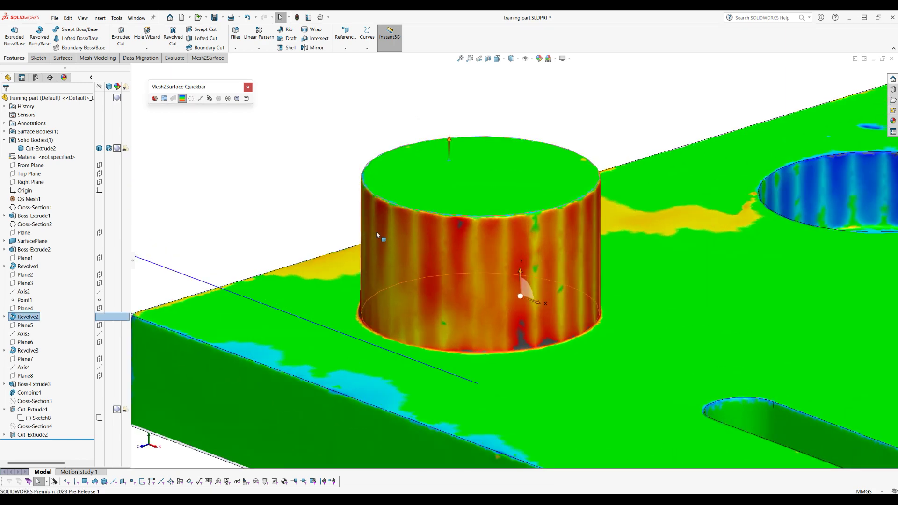
{"action": "left_click", "coordinate": [374, 232]}
{"action": "scroll", "coordinate": [360, 247], "scroll_direction": "down", "scroll_amount": 3}
{"action": "left_click_drag", "start_coordinate": [399, 235], "coordinate": [397, 233]}
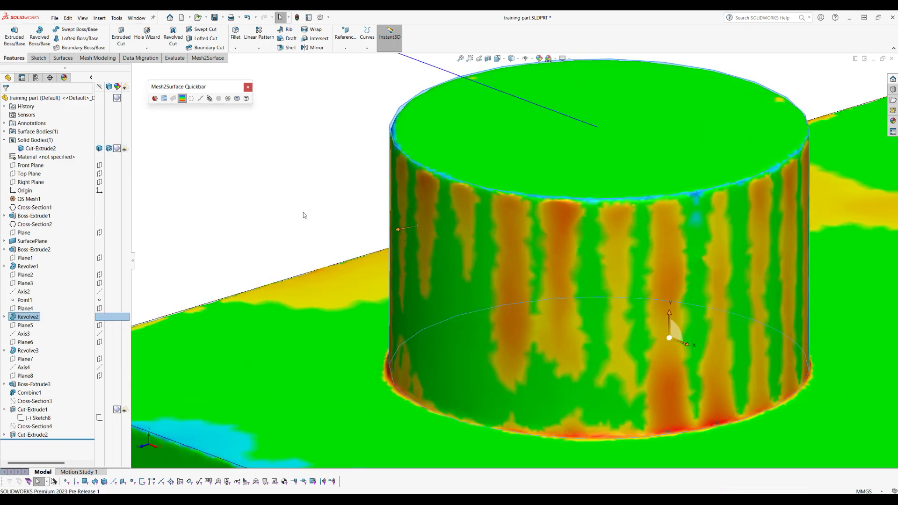
Move the dark-blue end face of the raised rectangular block with Instant3D to match the mesh.
{"action": "scroll", "coordinate": [349, 219], "scroll_direction": "up", "scroll_amount": 10}
{"action": "scroll", "coordinate": [507, 220], "scroll_direction": "down", "scroll_amount": 10}
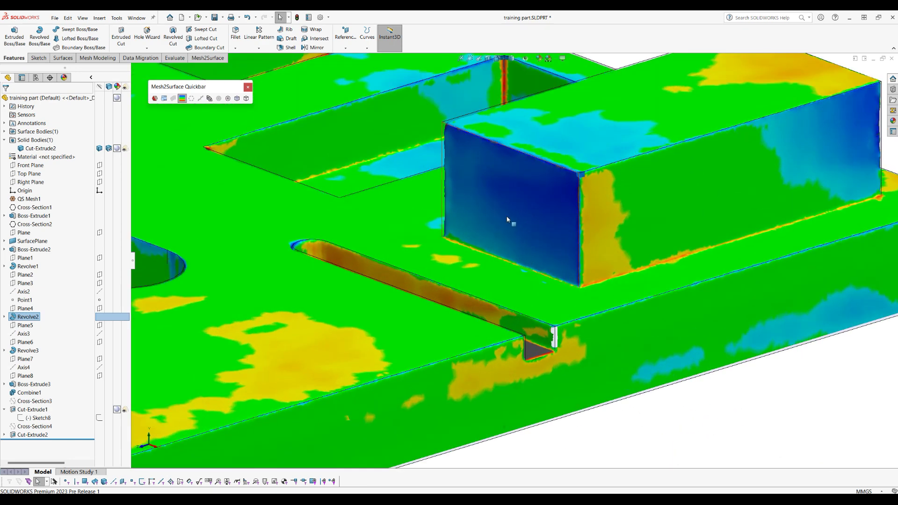
{"action": "left_click", "coordinate": [507, 220]}
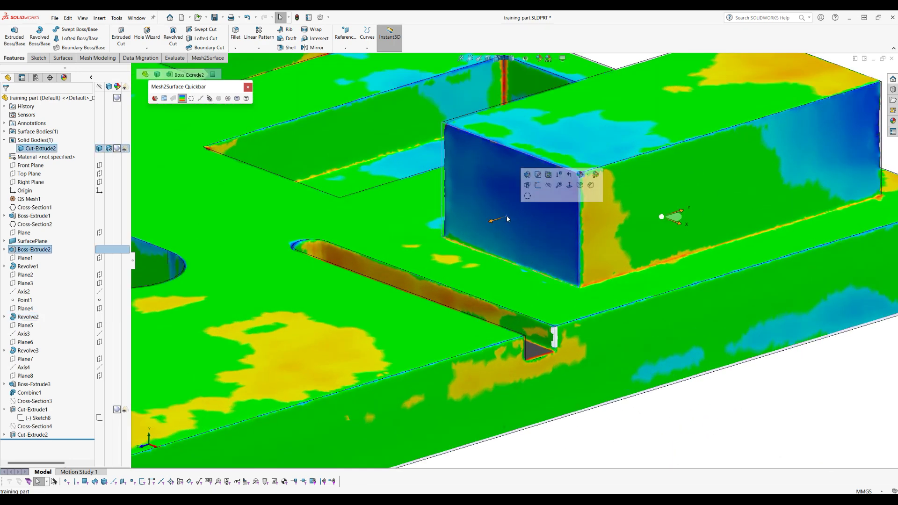
{"action": "left_click_drag", "start_coordinate": [489, 225], "coordinate": [489, 226]}
Adjust the depth of the open-ended slot by moving its floor face with Instant3D to match the mesh.
{"action": "middle_click_drag", "start_coordinate": [503, 322], "coordinate": [357, 316]}
{"action": "scroll", "coordinate": [357, 353], "scroll_direction": "down", "scroll_amount": 5}
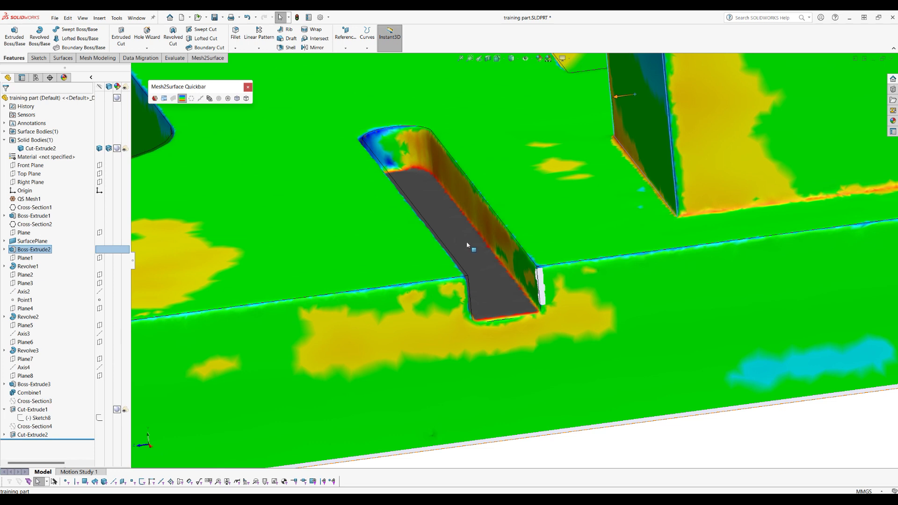
{"action": "left_click", "coordinate": [478, 265]}
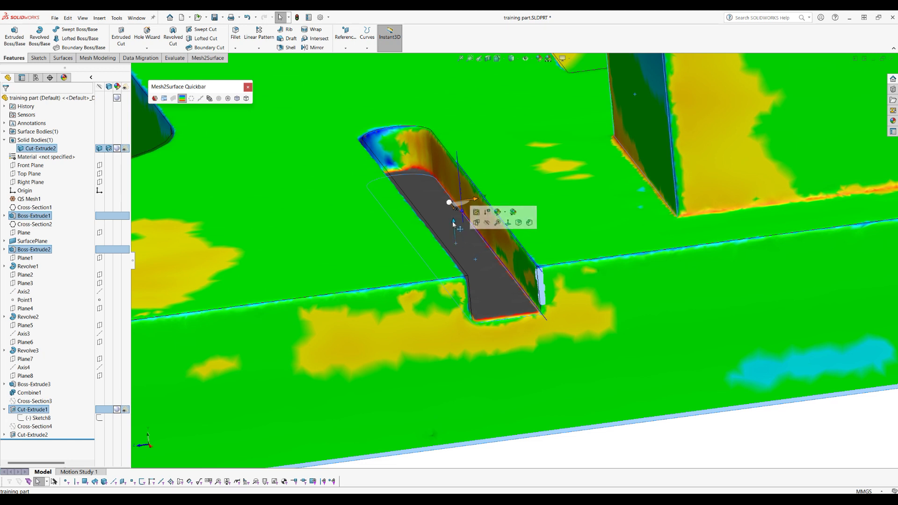
{"action": "left_click_drag", "start_coordinate": [453, 223], "coordinate": [453, 223]}
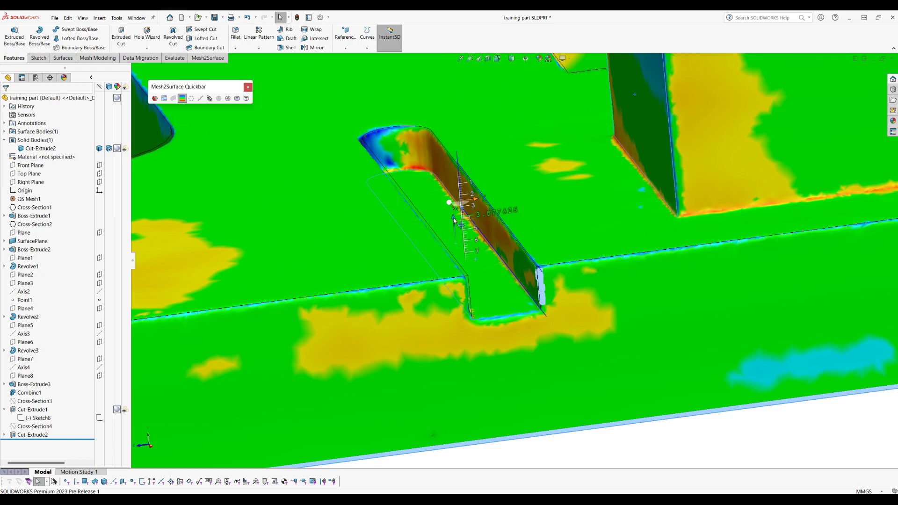
Move the orange end face of the raised rectangular block with Instant3D until it matches the mesh.
{"action": "scroll", "coordinate": [603, 254], "scroll_direction": "up", "scroll_amount": 5}
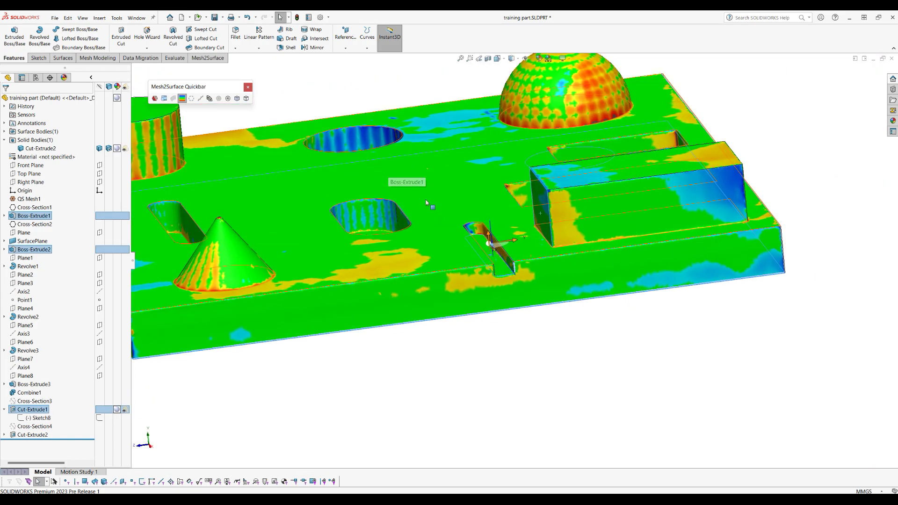
{"action": "middle_click_drag", "start_coordinate": [454, 256], "coordinate": [519, 253]}
{"action": "scroll", "coordinate": [519, 255], "scroll_direction": "up", "scroll_amount": 3}
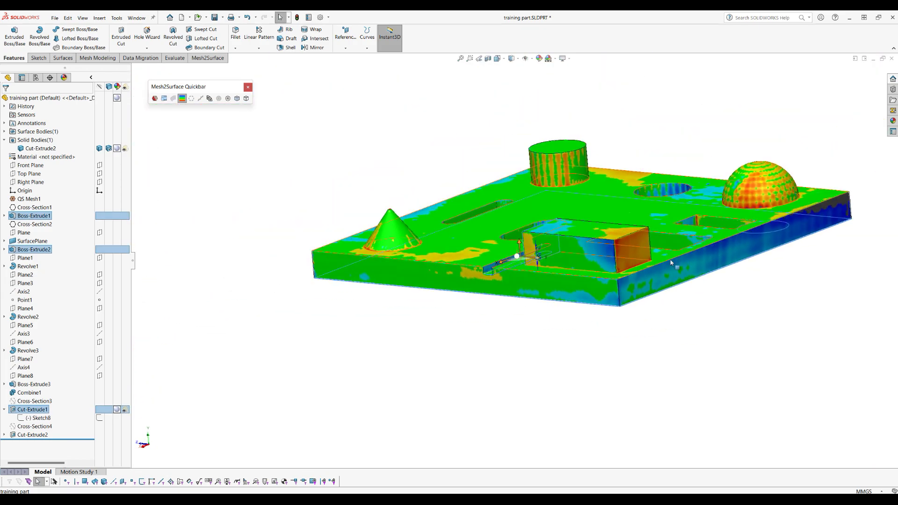
{"action": "scroll", "coordinate": [628, 251], "scroll_direction": "down", "scroll_amount": 10}
{"action": "left_click", "coordinate": [554, 263]}
{"action": "scroll", "coordinate": [552, 269], "scroll_direction": "down", "scroll_amount": 5}
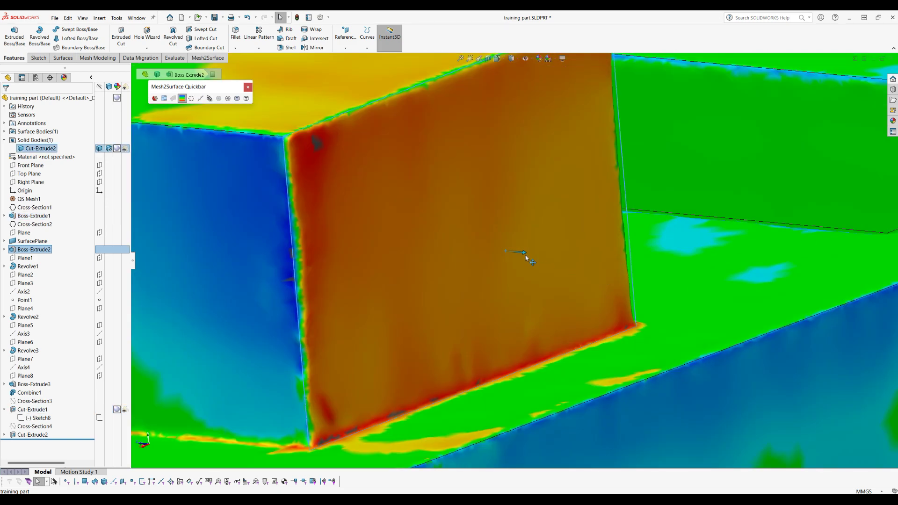
{"action": "left_click_drag", "start_coordinate": [525, 257], "coordinate": [528, 257]}
{"action": "scroll", "coordinate": [527, 257], "scroll_direction": "up", "scroll_amount": 8}
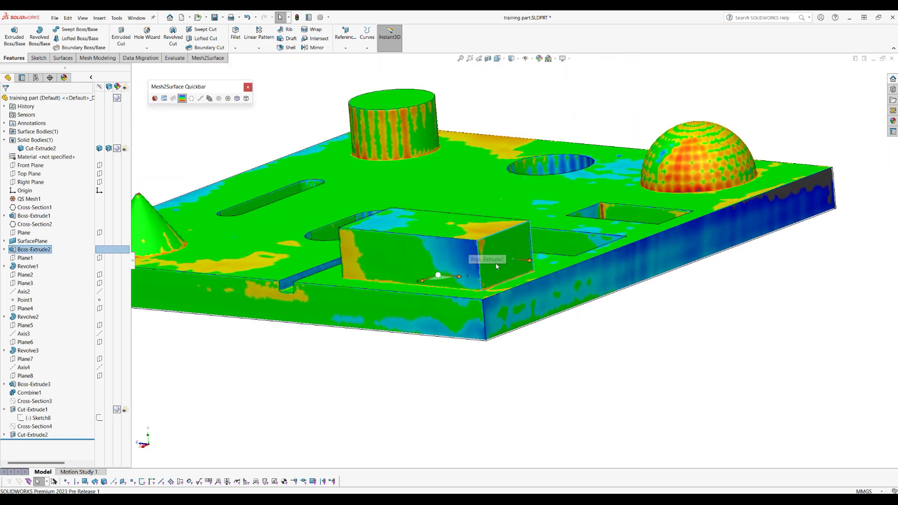
Move the dark-blue side face of the base plate slightly with Instant3D to bring it closer to the mesh.
{"action": "left_click", "coordinate": [749, 242]}
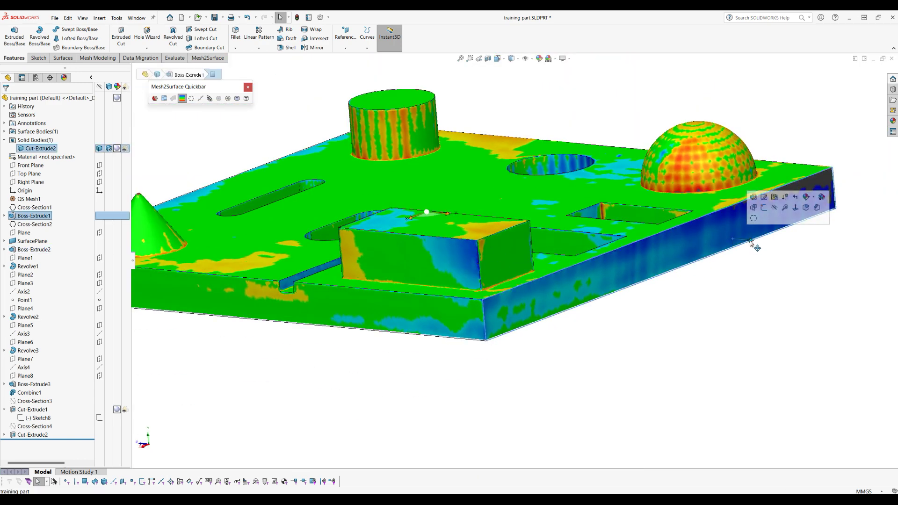
{"action": "left_click_drag", "start_coordinate": [750, 241], "coordinate": [751, 242]}
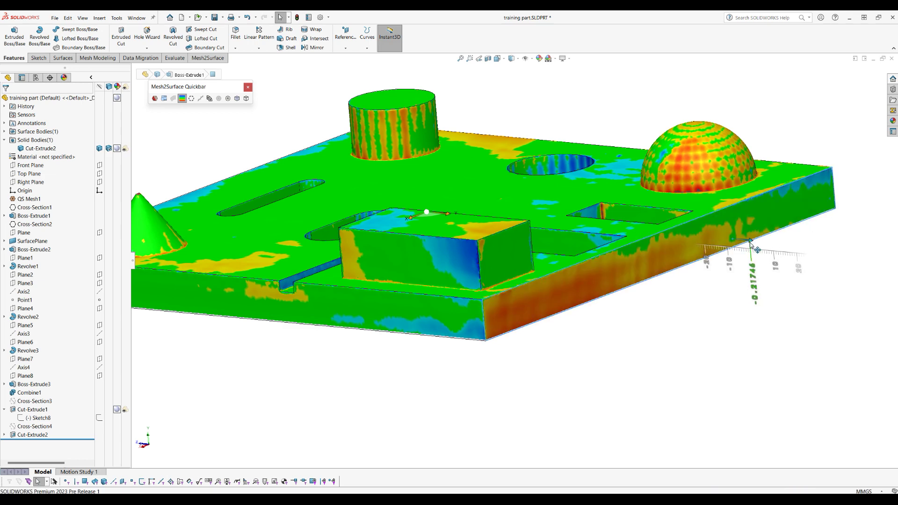
{"action": "left_click_drag", "start_coordinate": [757, 250], "coordinate": [754, 249]}
{"action": "middle_click_drag", "start_coordinate": [562, 352], "coordinate": [384, 309]}
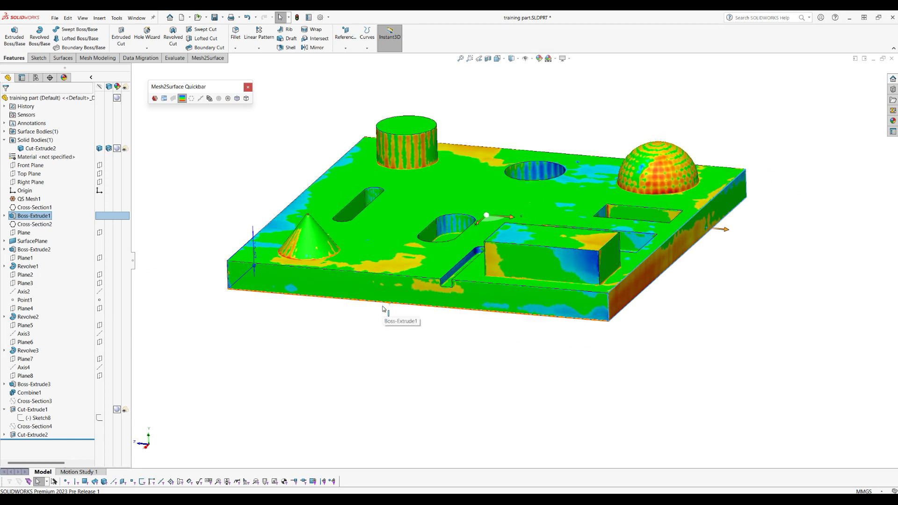